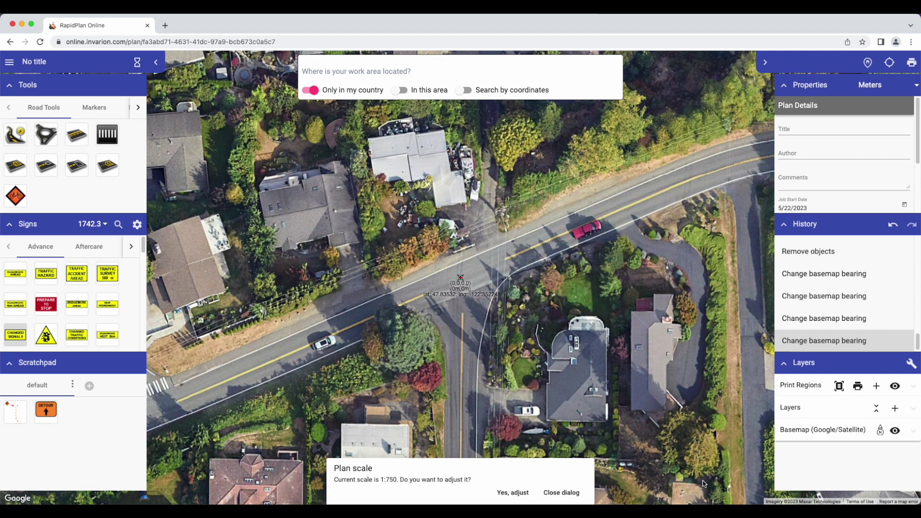
Rotate the Google satellite basemap from about 15 to a bearing of 23 using the Bearing slider.
left_click(797, 434)
scroll(902, 461, "down", 2)
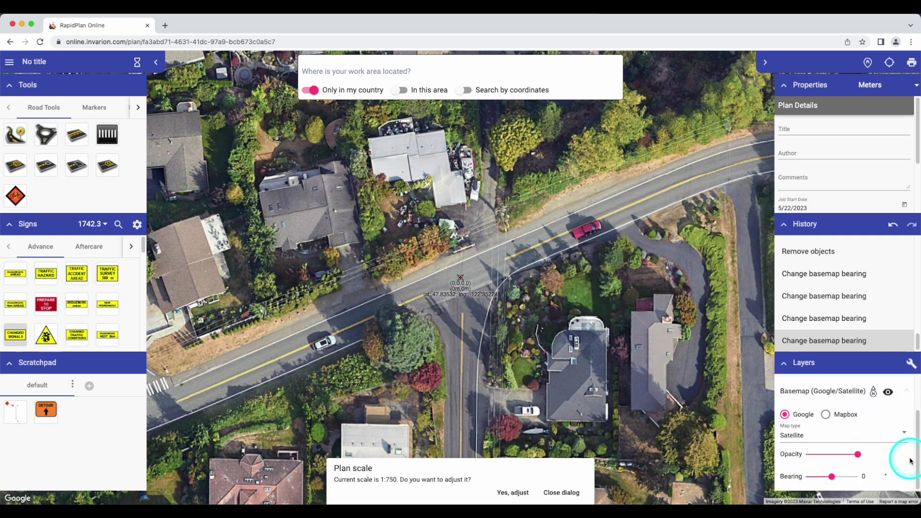
left_click_drag(831, 477, 883, 481)
left_click(882, 480)
left_click(882, 480)
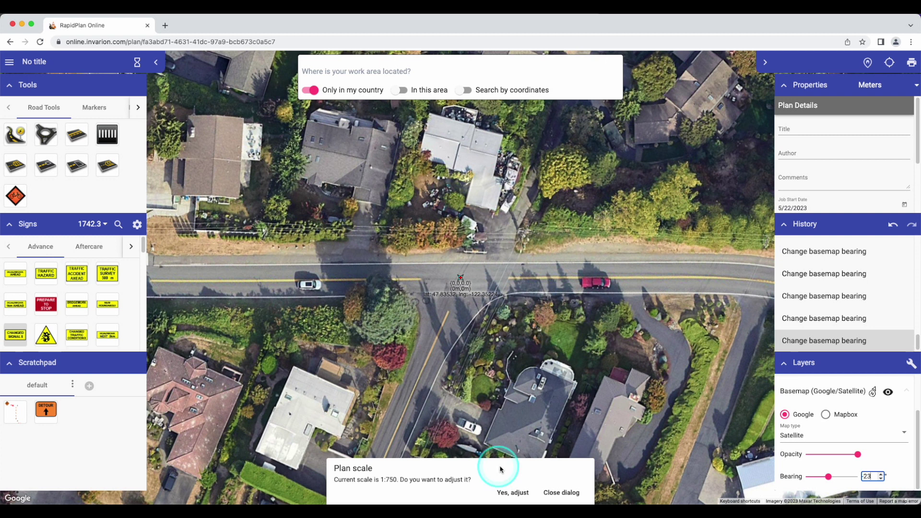
left_click(513, 494)
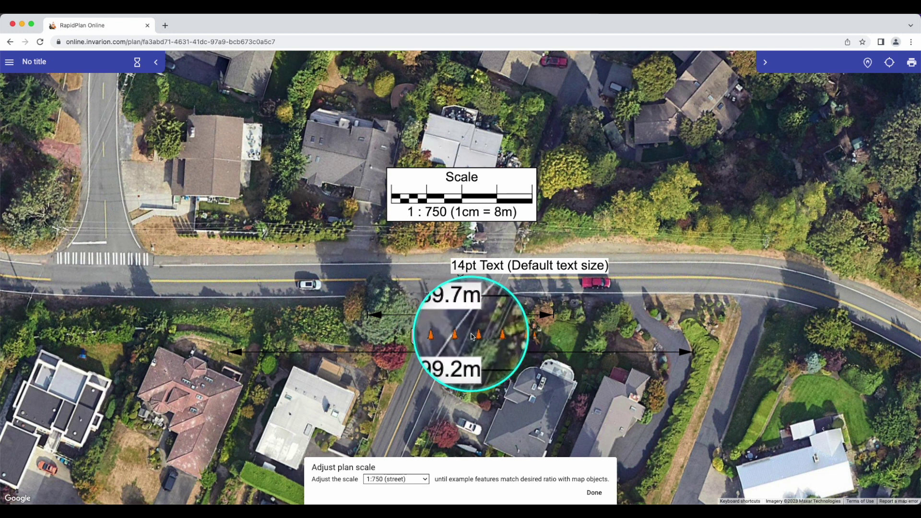
left_click(427, 480)
scroll(420, 487, "down", 2)
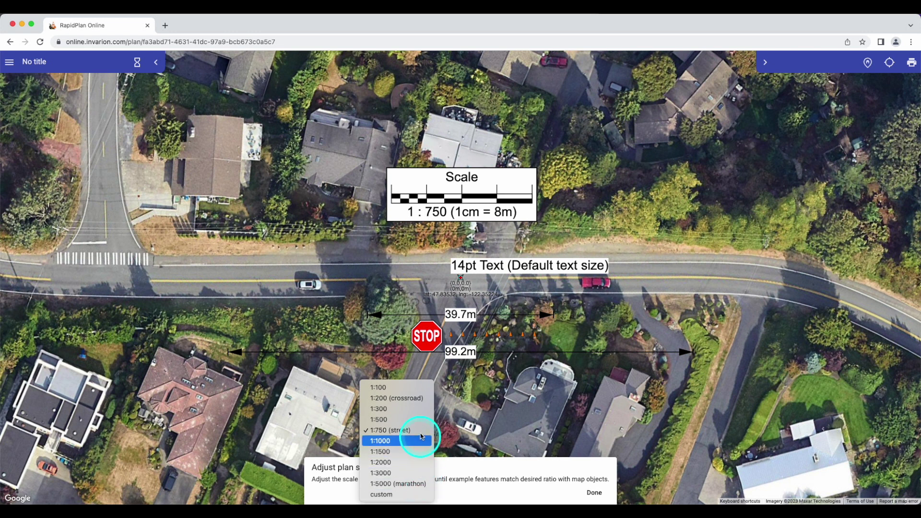
left_click(422, 399)
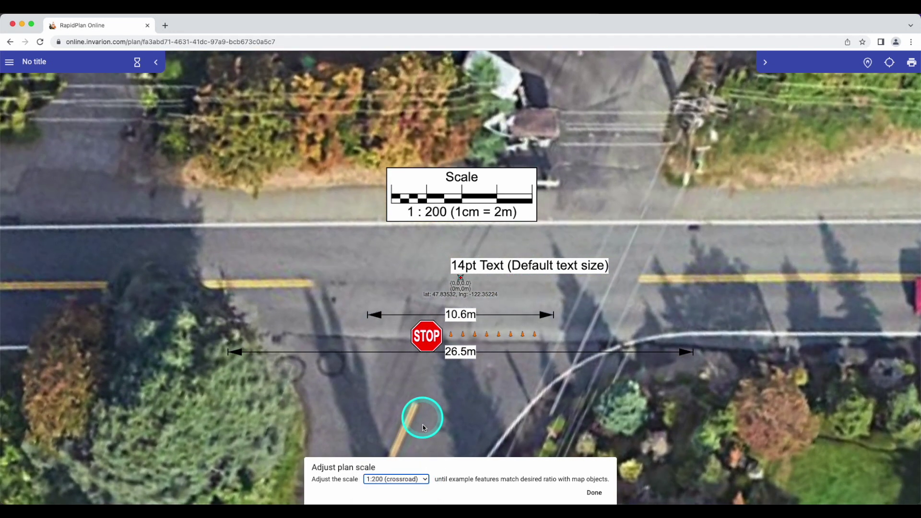
left_click(425, 481)
left_click(418, 473)
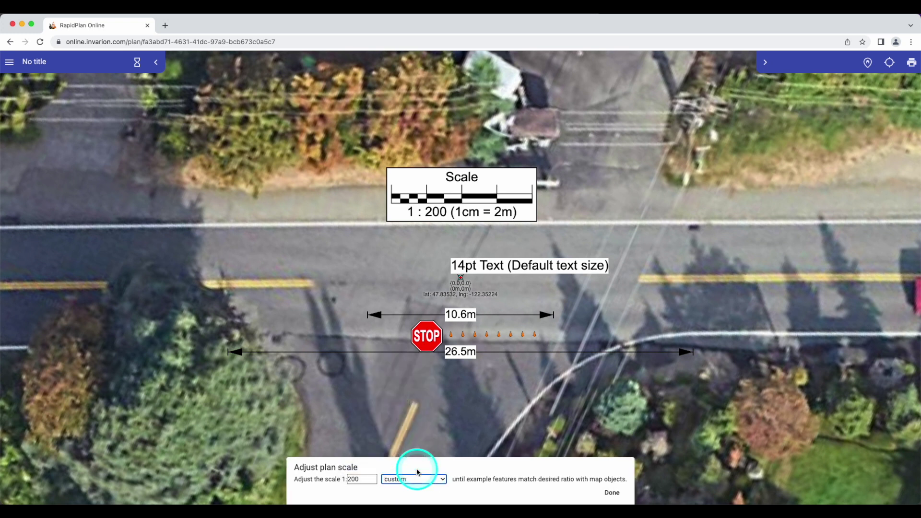
left_click(373, 477)
left_click_drag(377, 478, 376, 482)
left_click(377, 483)
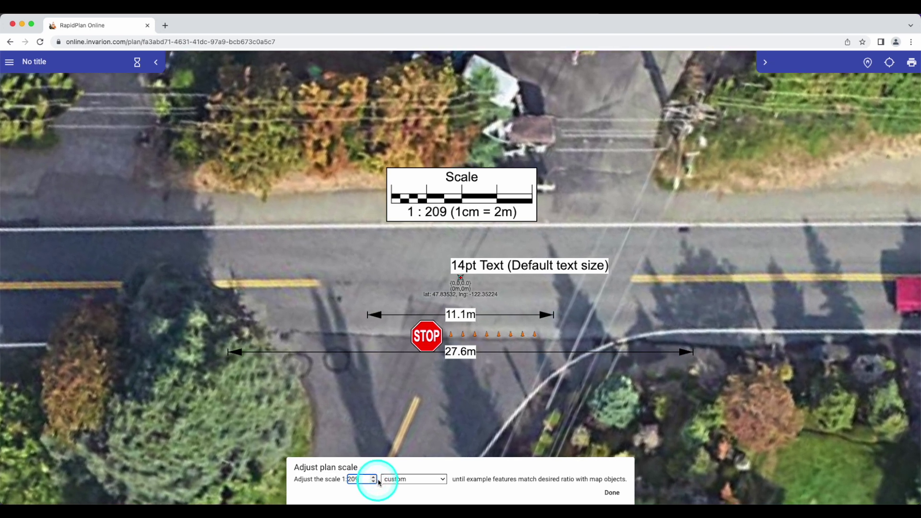
left_click(440, 482)
left_click(434, 414)
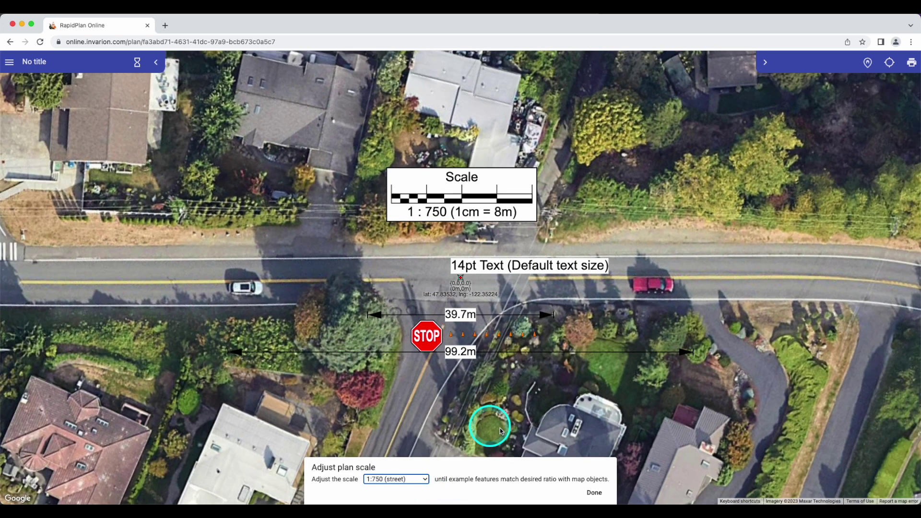
left_click(594, 493)
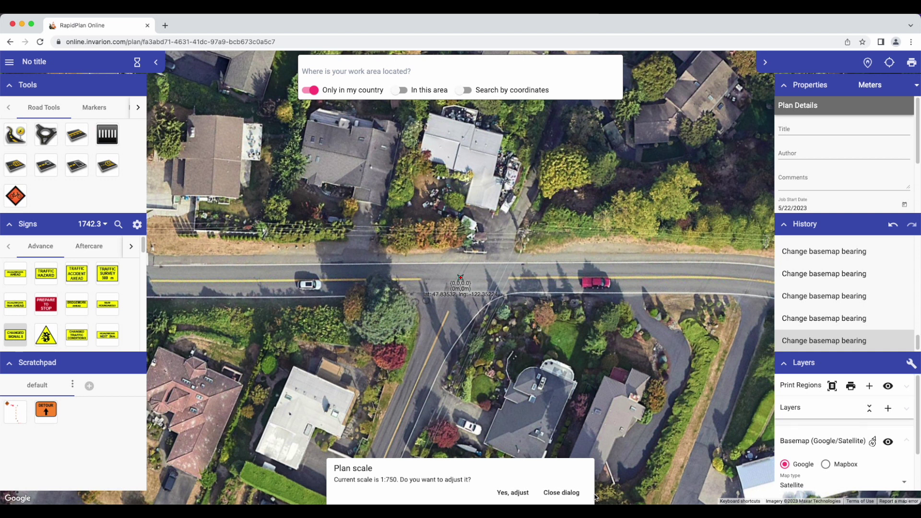
Hide the centre-coordinate label and draw a straight road segment along the main street.
left_click(911, 366)
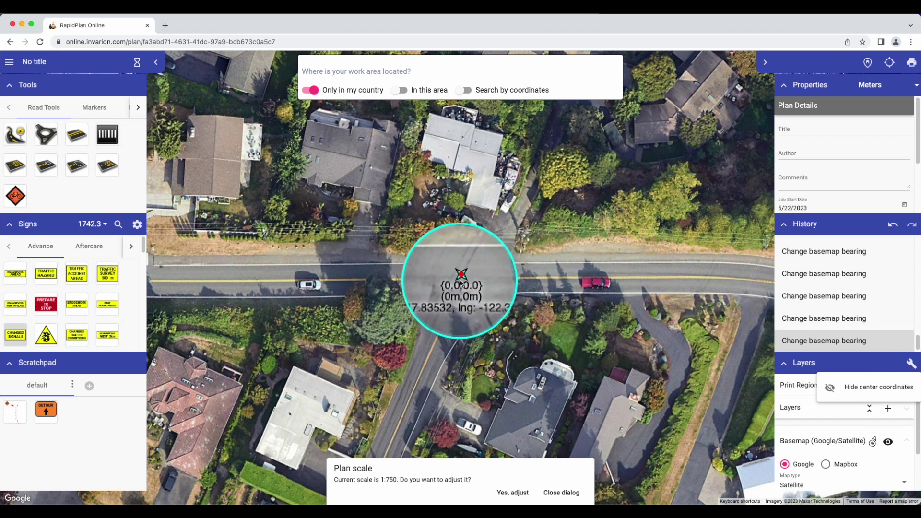
left_click(851, 387)
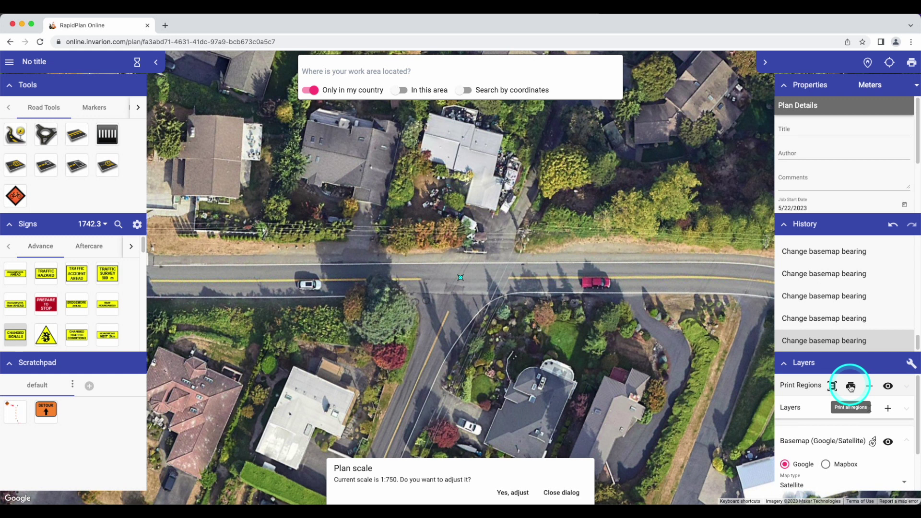
left_click(13, 139)
mouse_move(240, 270)
left_mouse_down()
mouse_move(237, 278)
mouse_move(362, 288)
mouse_move(643, 281)
left_mouse_up()
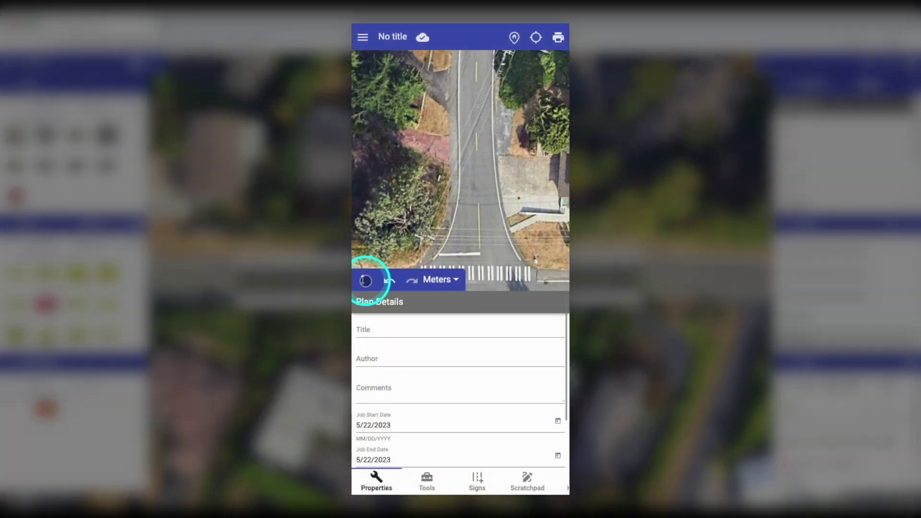
mouse_move(366, 281)
left_mouse_down()
mouse_move(370, 94)
mouse_move(362, 91)
mouse_move(363, 291)
left_mouse_up()
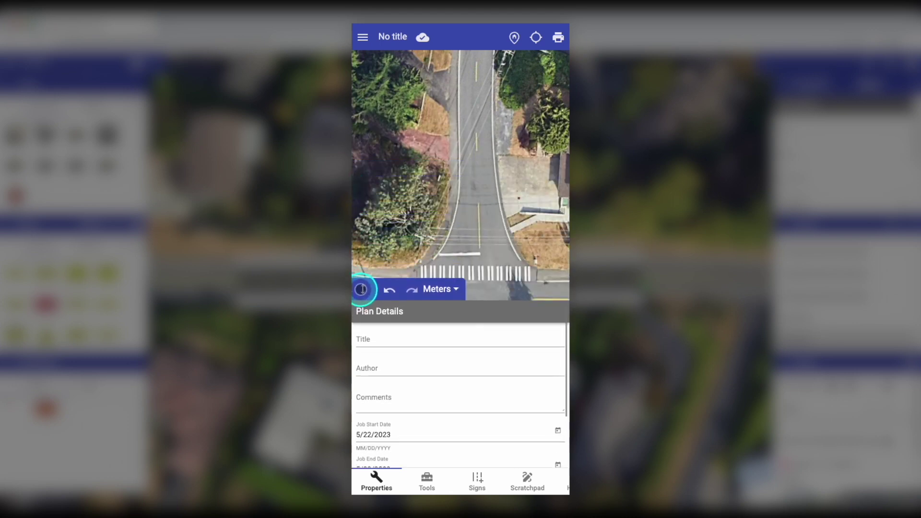
left_click_drag(448, 491, 472, 488)
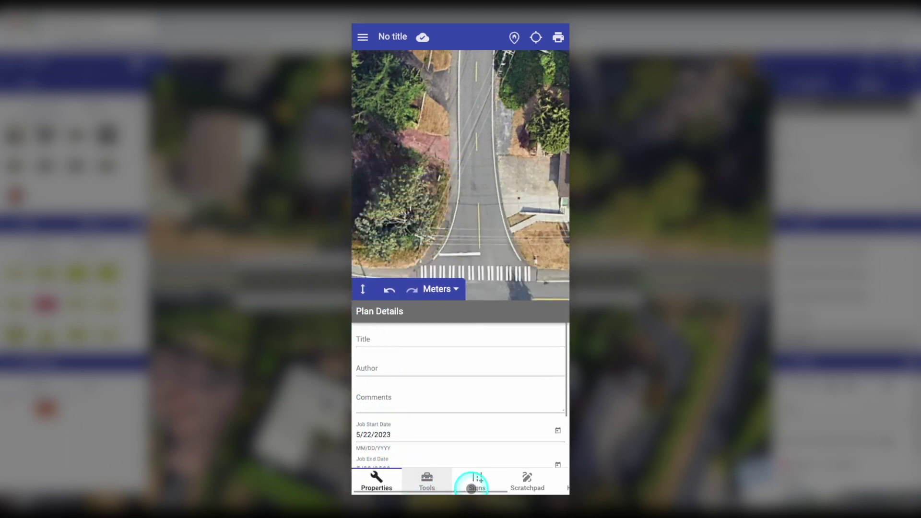
left_click(429, 484)
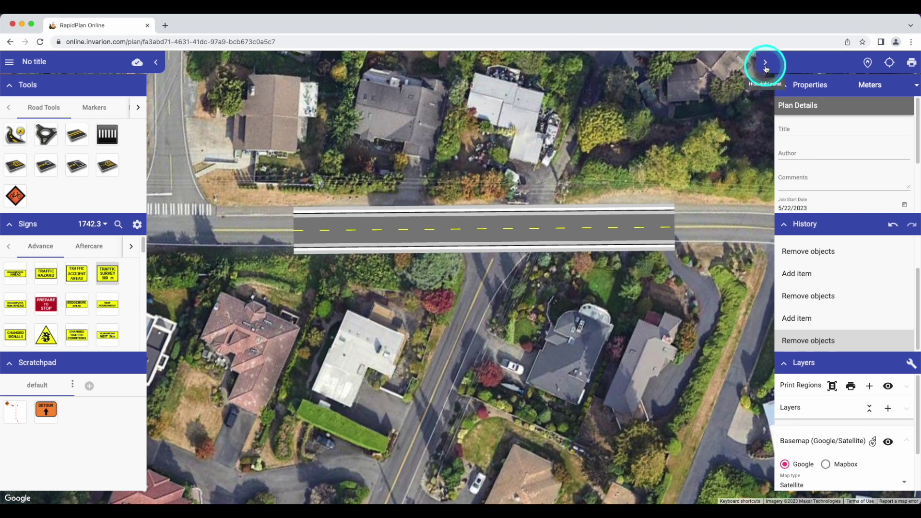
left_click(157, 62)
left_click(765, 62)
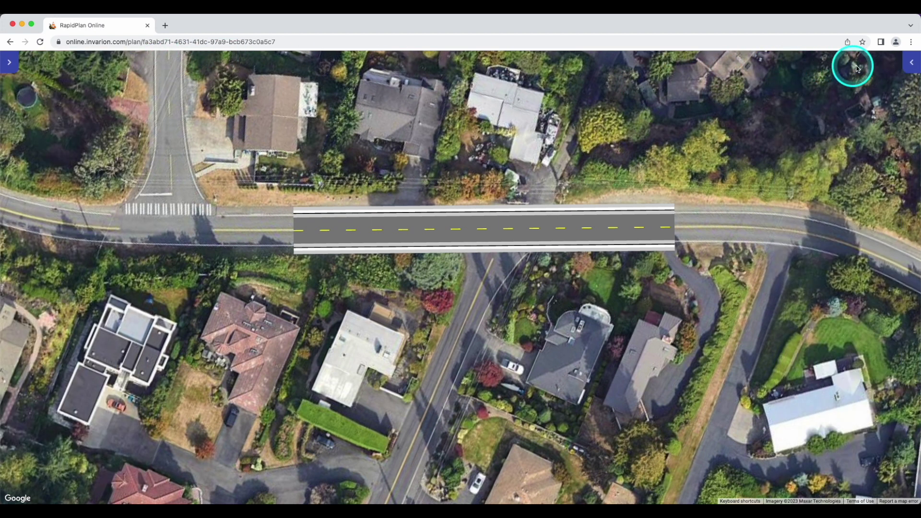
left_click(908, 62)
left_click(9, 62)
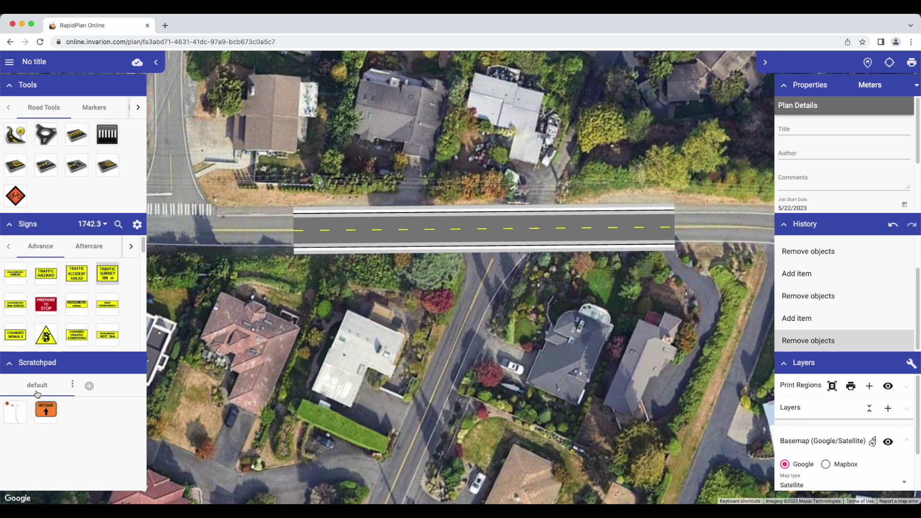
Create a new scratchpad page named 'Essential'.
left_click(90, 394)
type("Essential")
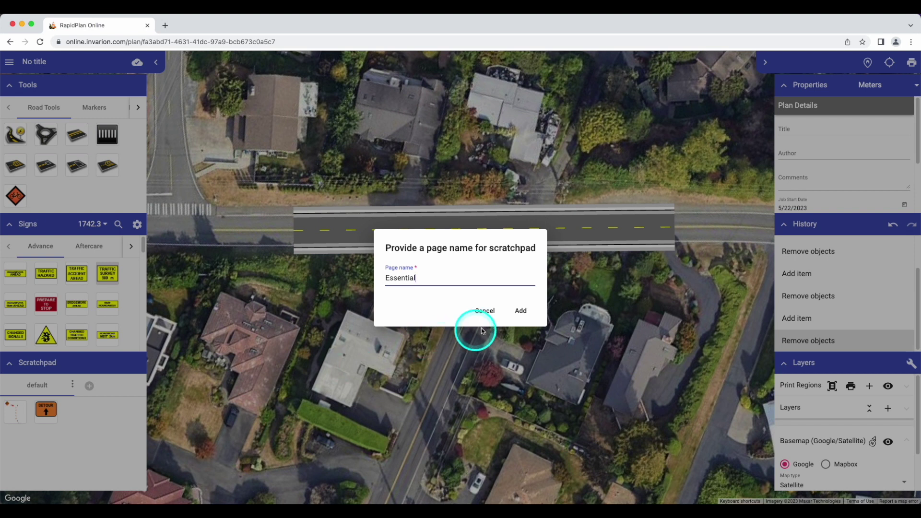
left_click(521, 311)
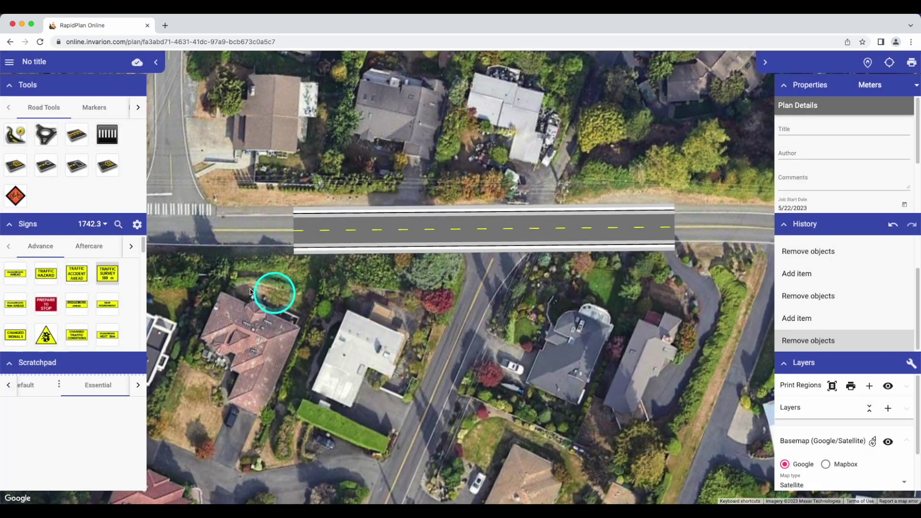
Place a TRAFFIC SURVEY 500 m sign below the road, save it to the scratchpad and move it to the default page.
left_click_drag(109, 272, 359, 278)
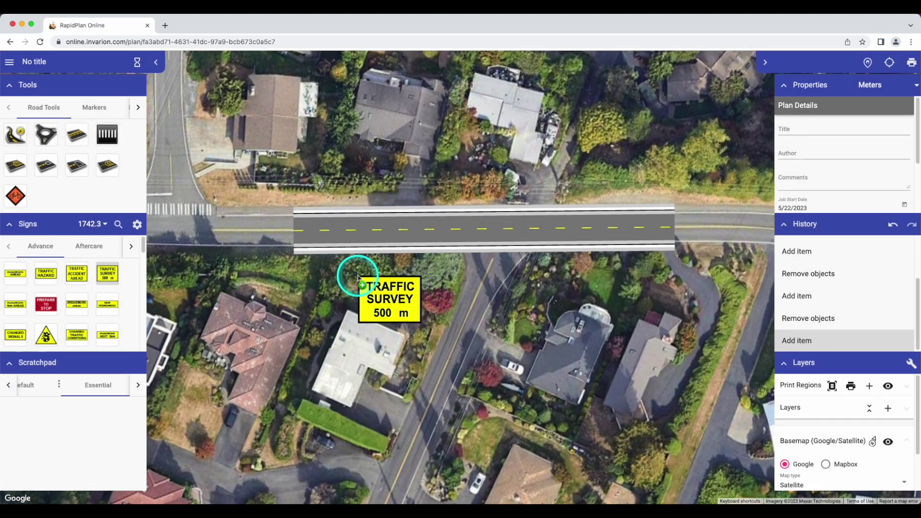
right_click(388, 292)
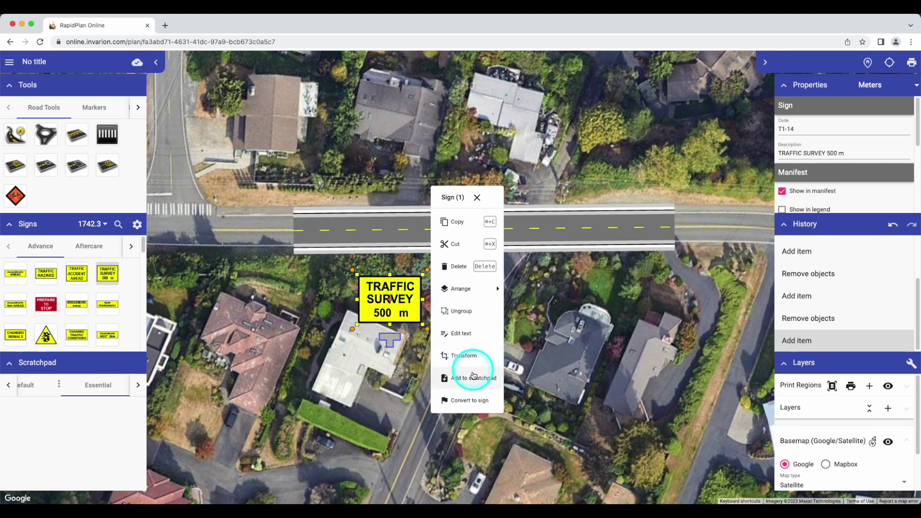
left_click(474, 388)
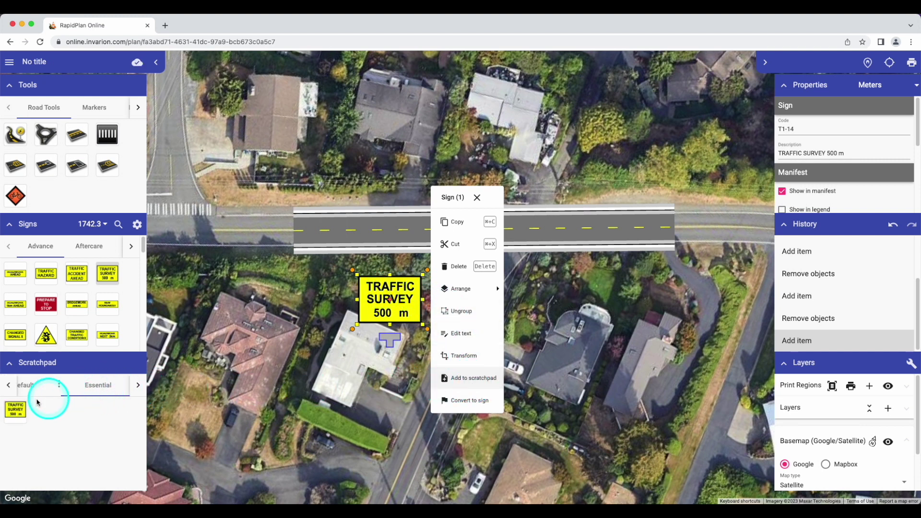
mouse_move(18, 416)
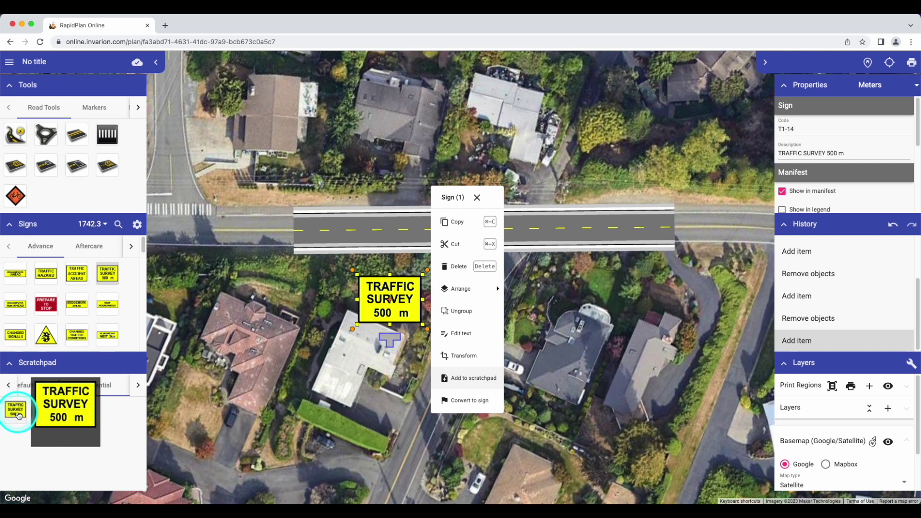
right_click(18, 416)
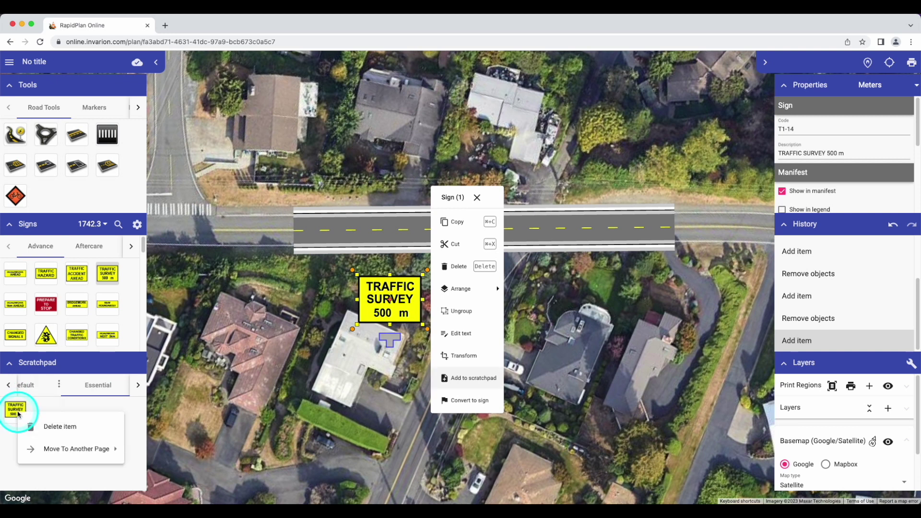
mouse_move(46, 451)
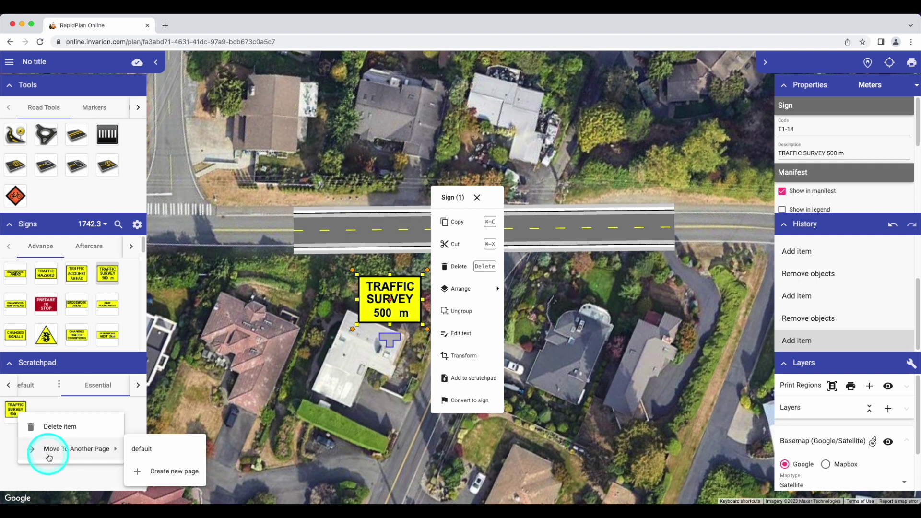
left_click(143, 451)
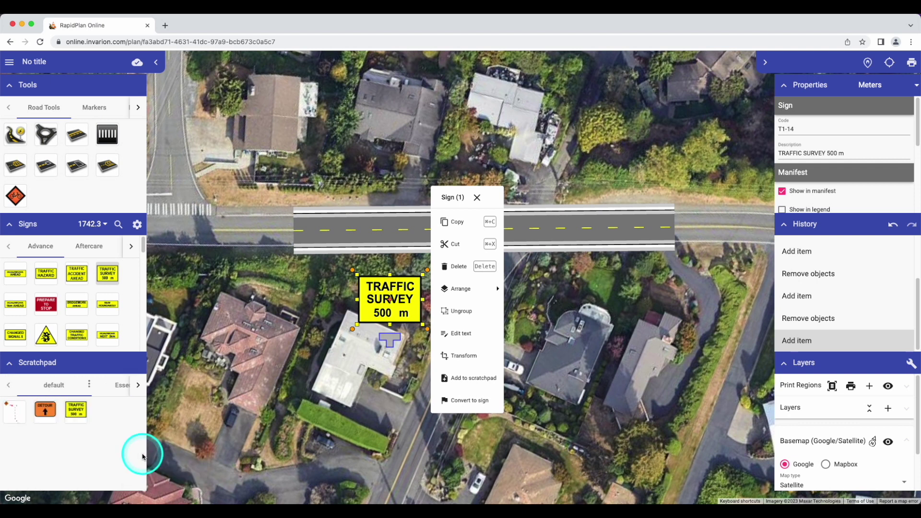
left_click(15, 135)
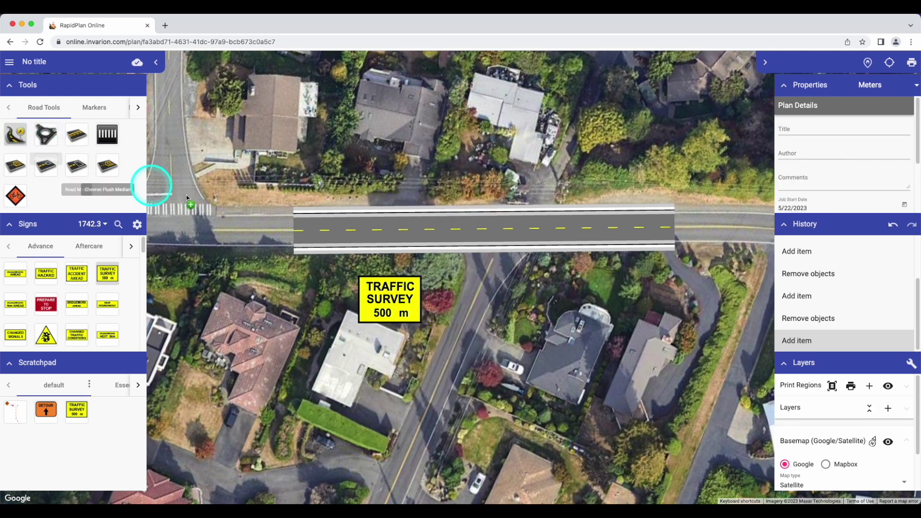
Add a T-junction branch to the road running down past the TRAFFIC SURVEY sign.
left_click(493, 254)
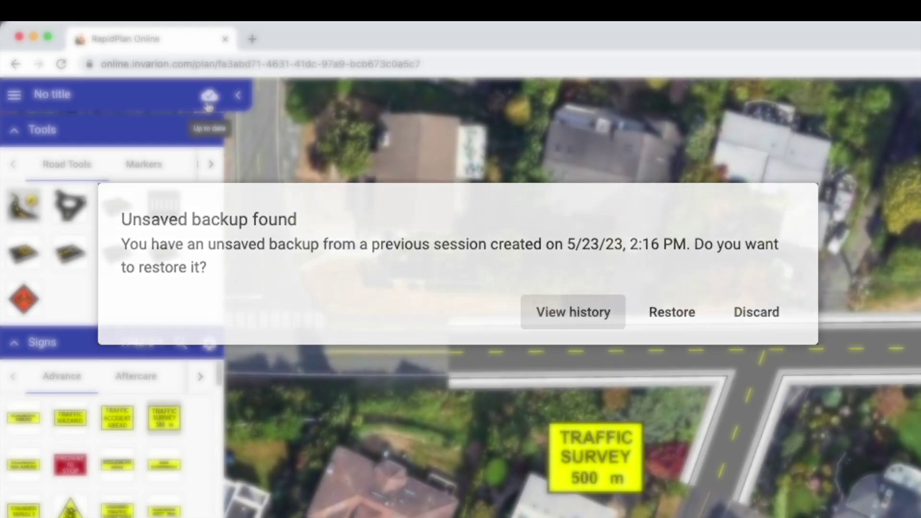
Browse the plan's backups and saved versions, preview versions 1 and 2, then return to the live plan.
left_click(209, 103)
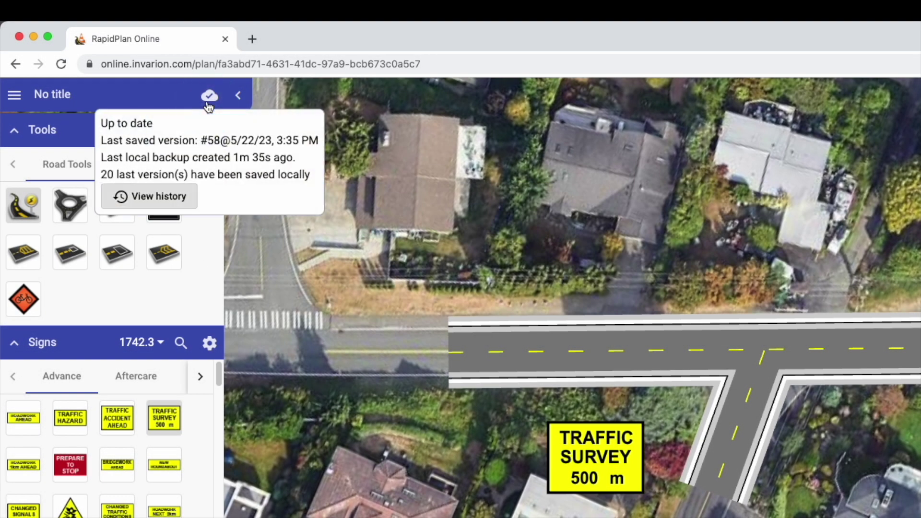
left_click(158, 207)
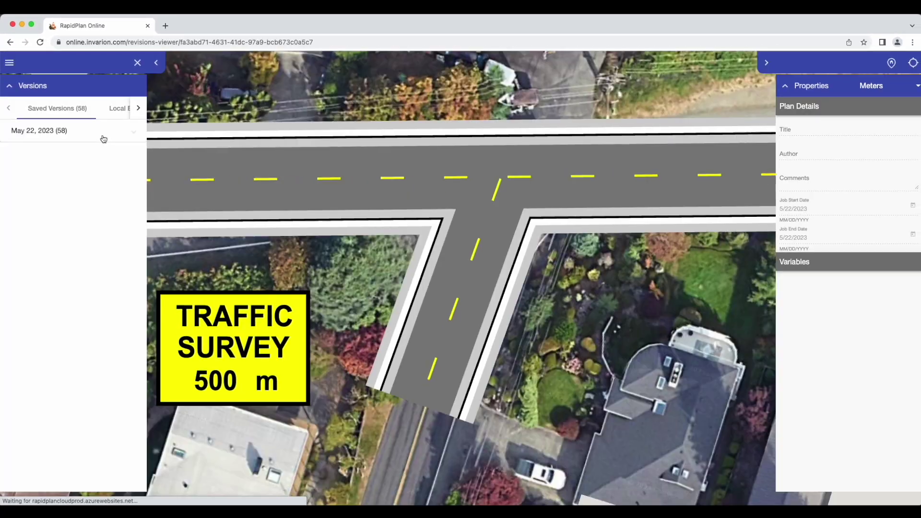
left_click(117, 117)
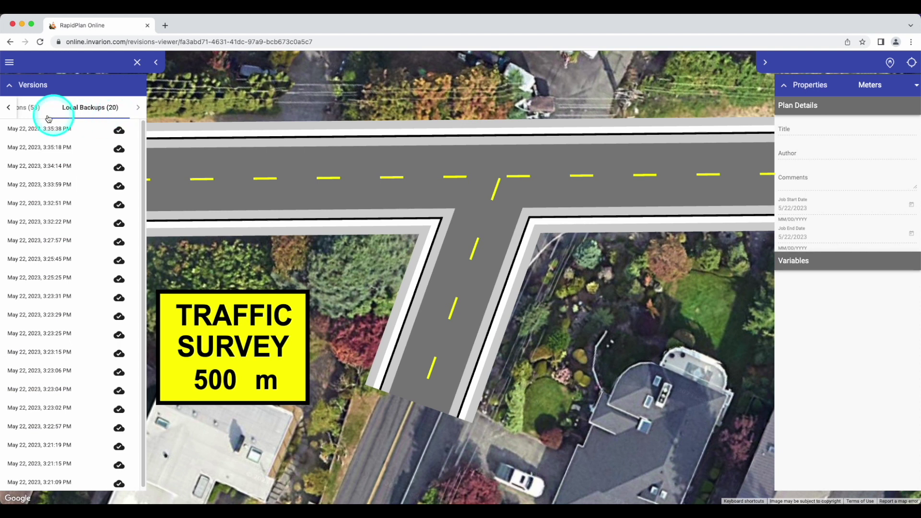
left_click(25, 111)
left_click(59, 180)
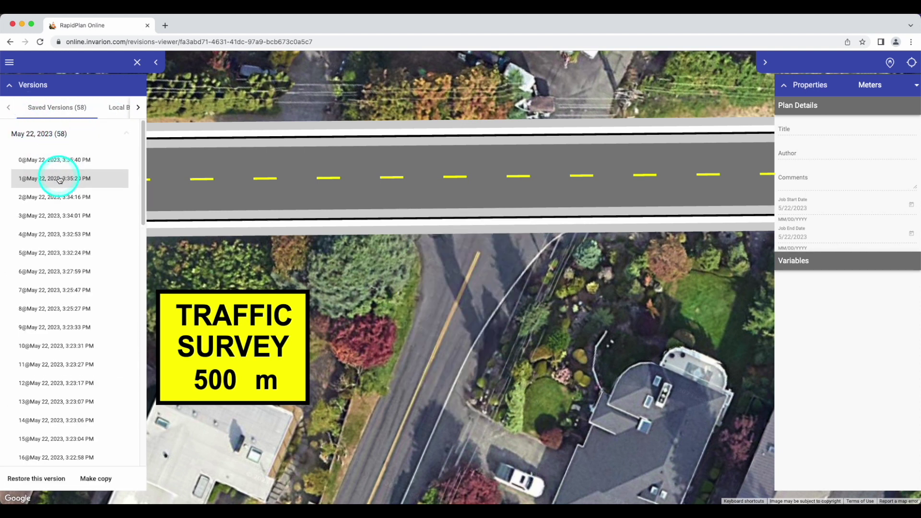
left_click(57, 198)
left_click(137, 63)
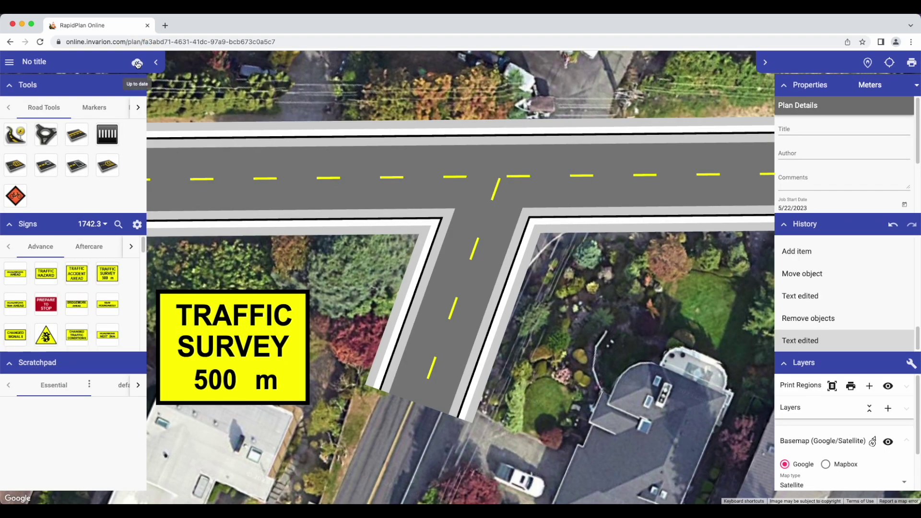
Drop the blue SVG logo marker onto the map and position it right of the side road.
left_click(138, 107)
left_click(120, 107)
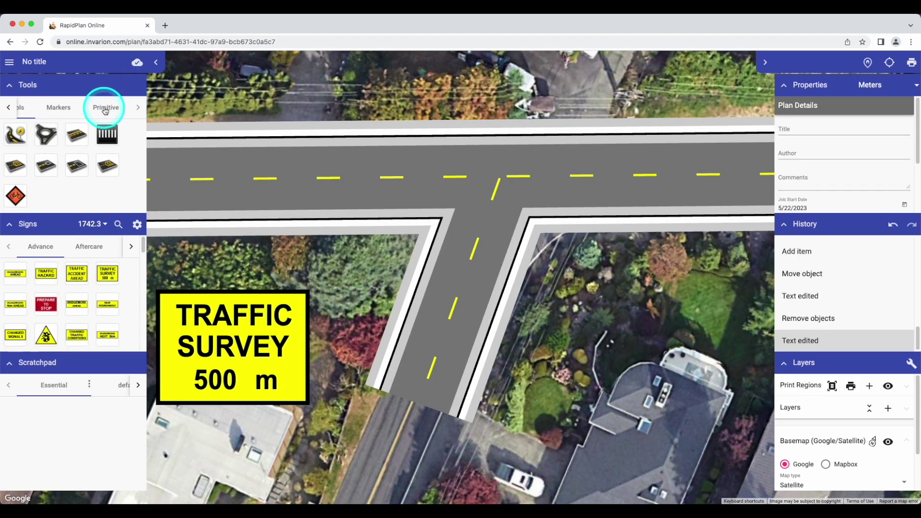
left_click(11, 225)
left_click(10, 306)
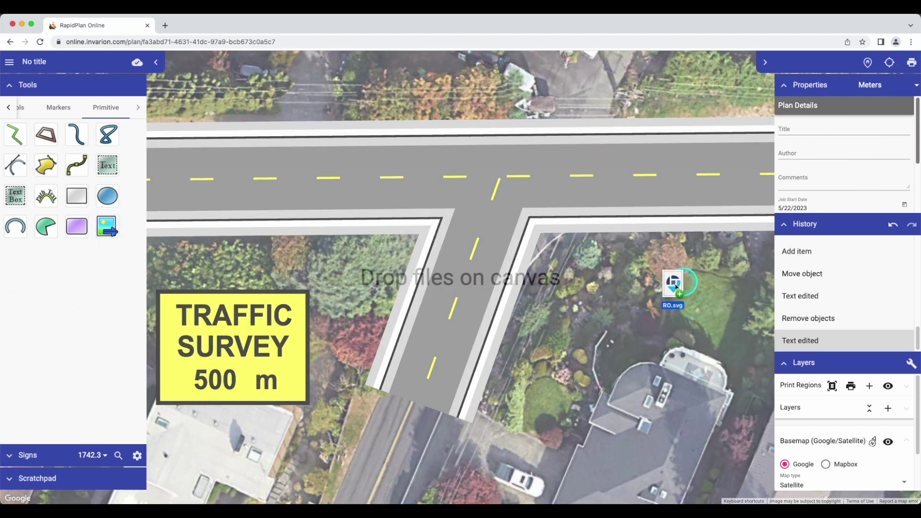
mouse_move(678, 278)
left_mouse_down()
mouse_move(632, 298)
mouse_move(650, 315)
left_mouse_up()
left_click(551, 435)
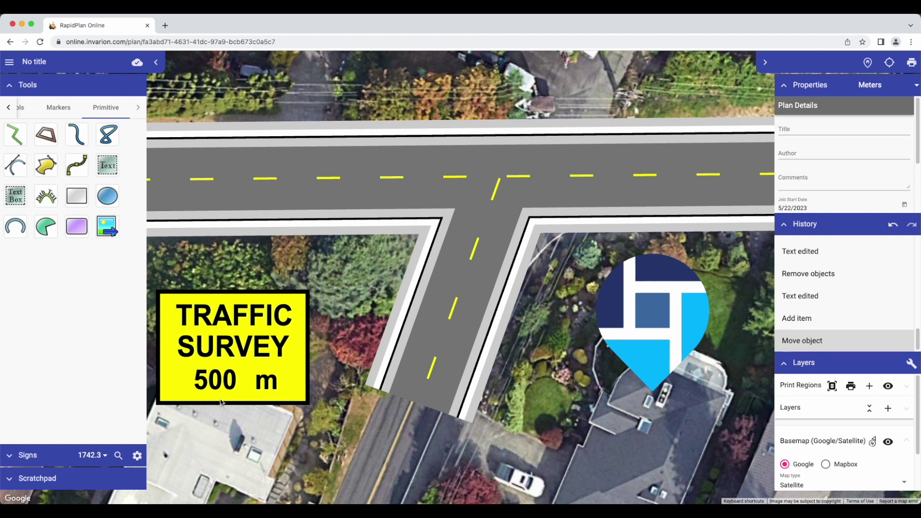
left_click(240, 365)
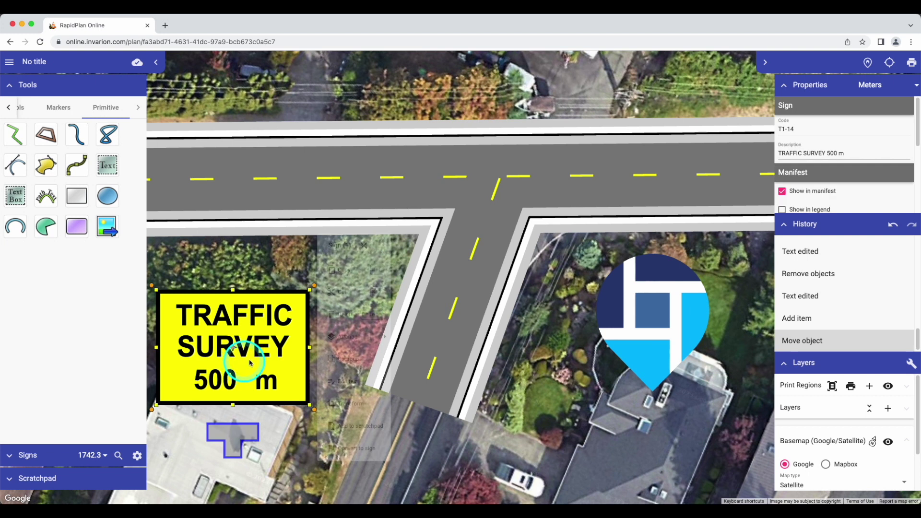
Edit the sign's text, replacing the distance 500 with 800 and saving.
right_click(306, 355)
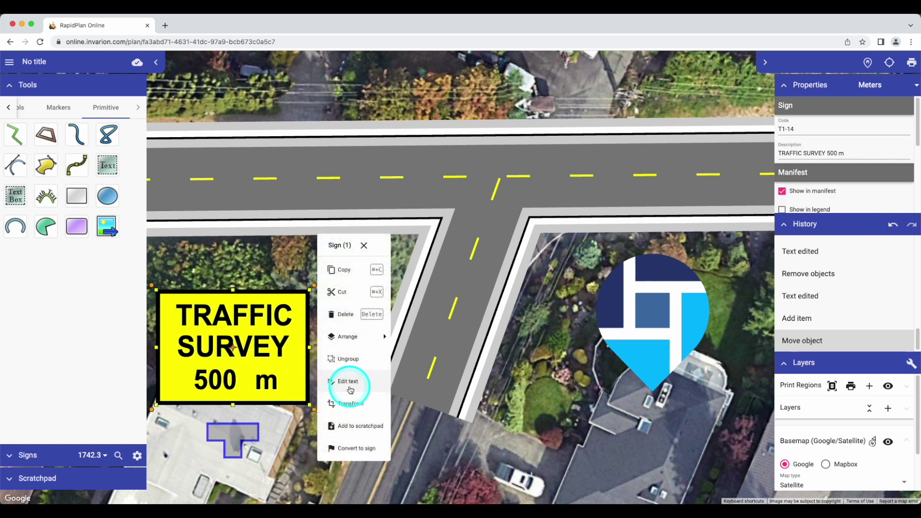
left_click(350, 390)
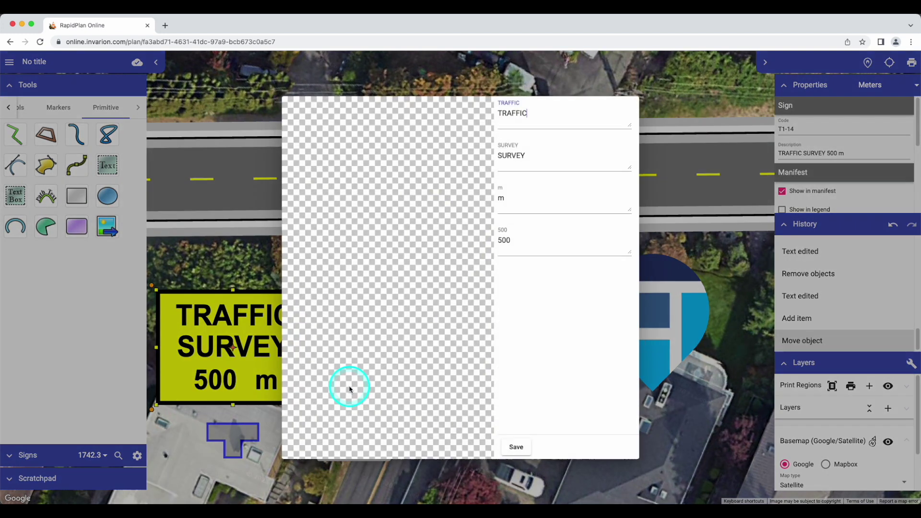
left_click(524, 242)
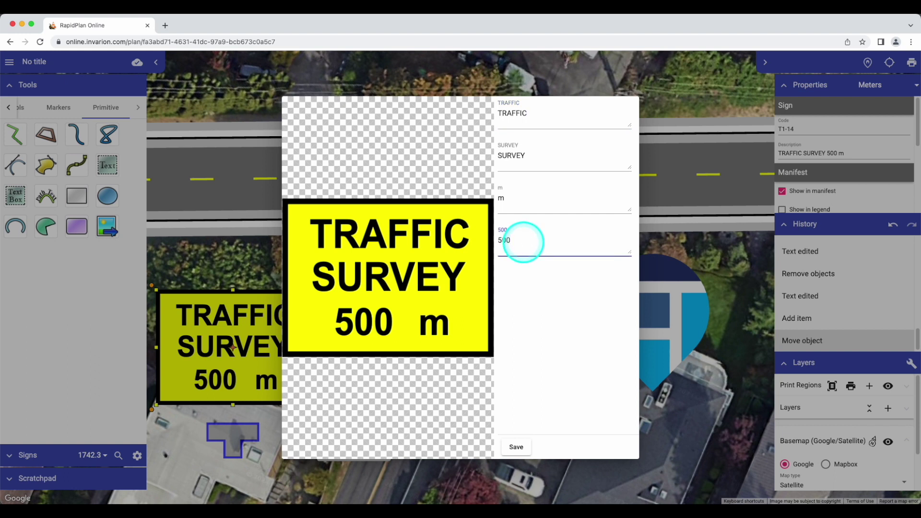
key("BackSpace")
key("BackSpace")
key("BackSpace")
type("80")
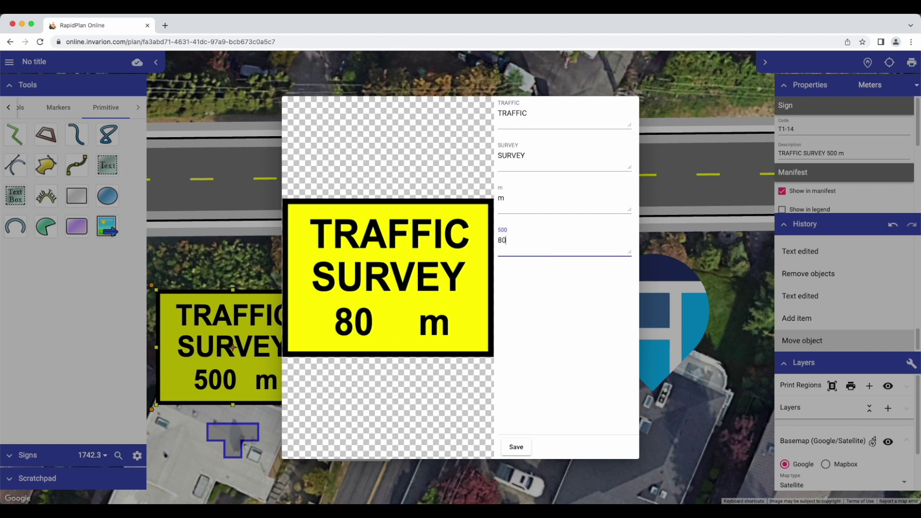
type("0")
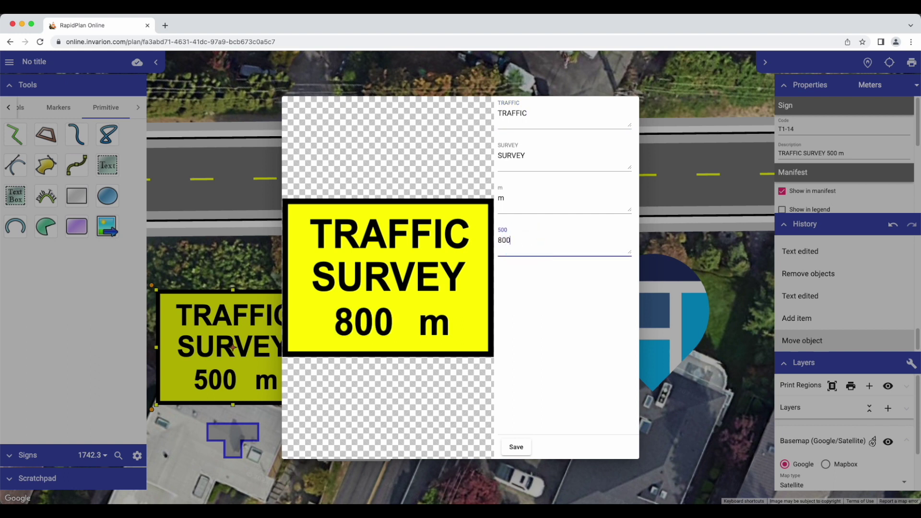
left_click(515, 453)
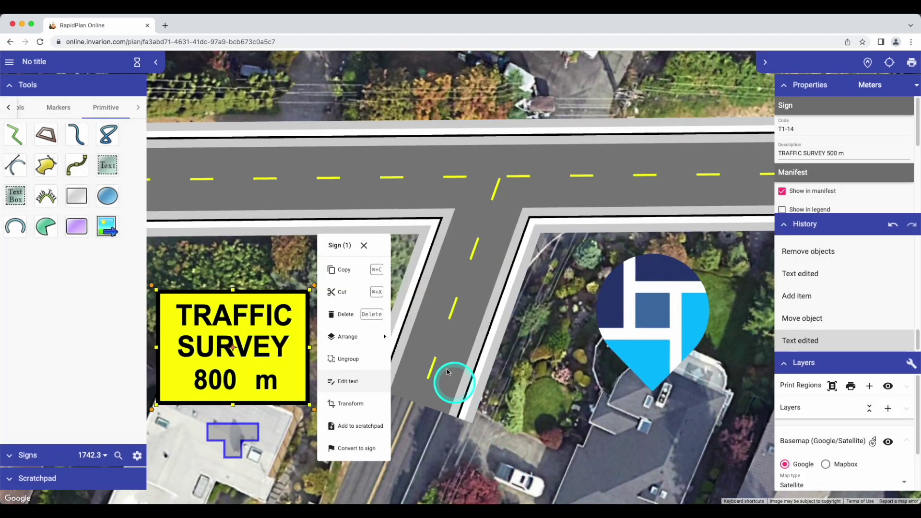
Browse the Road Tools, Markers and Primitive tool tabs, then click empty map to dismiss the sign menu.
left_click(9, 107)
left_click(39, 108)
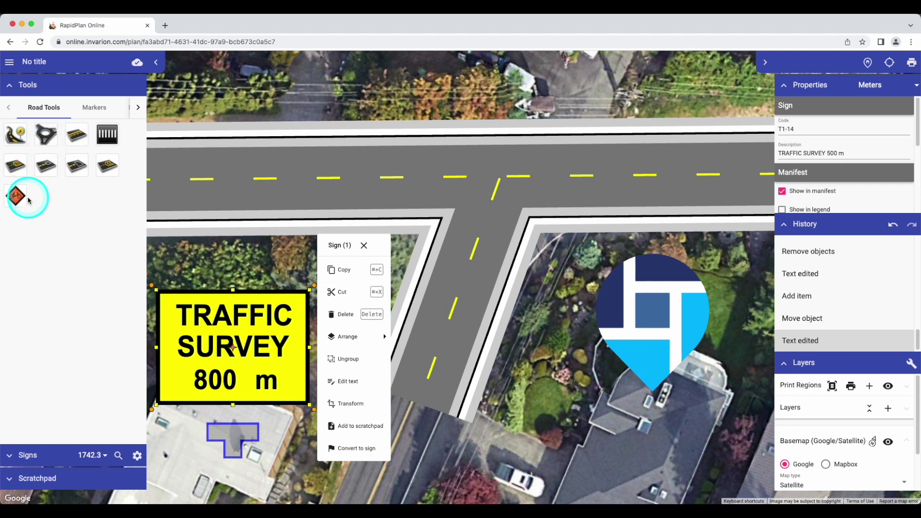
left_click(94, 107)
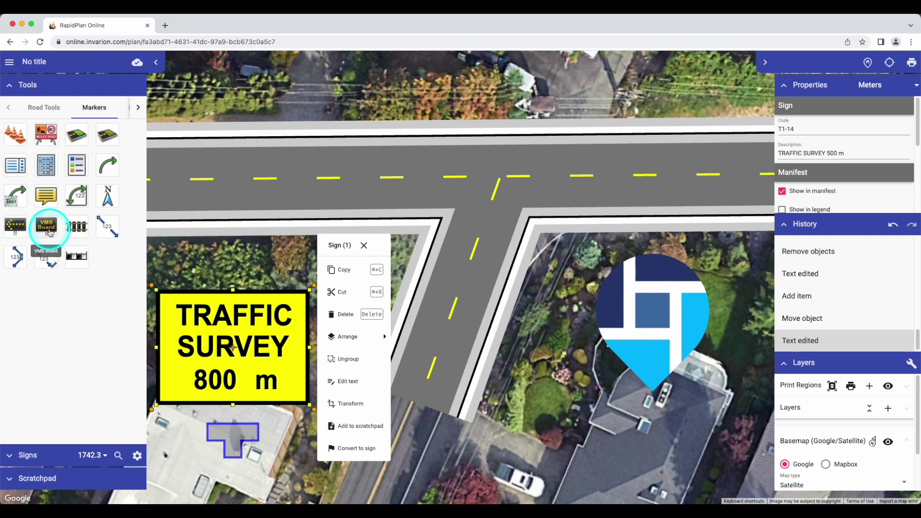
left_click(138, 107)
left_click(106, 109)
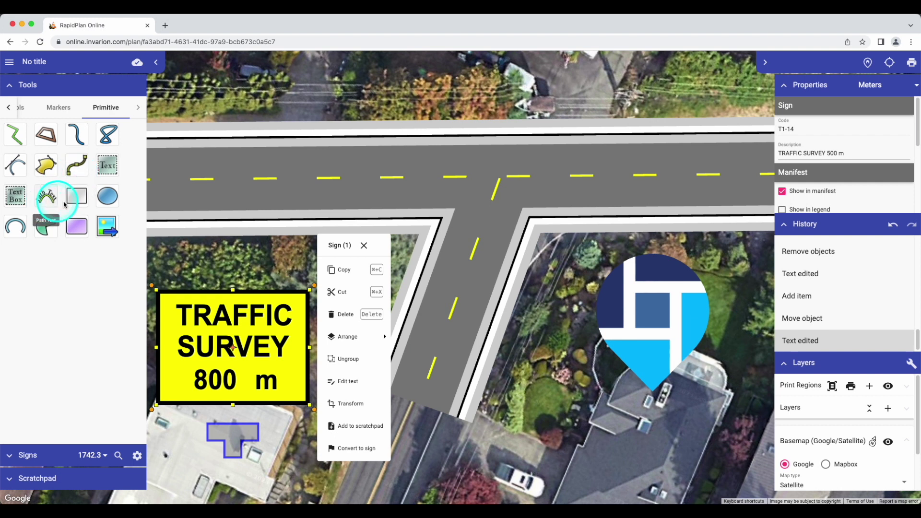
left_click(238, 253)
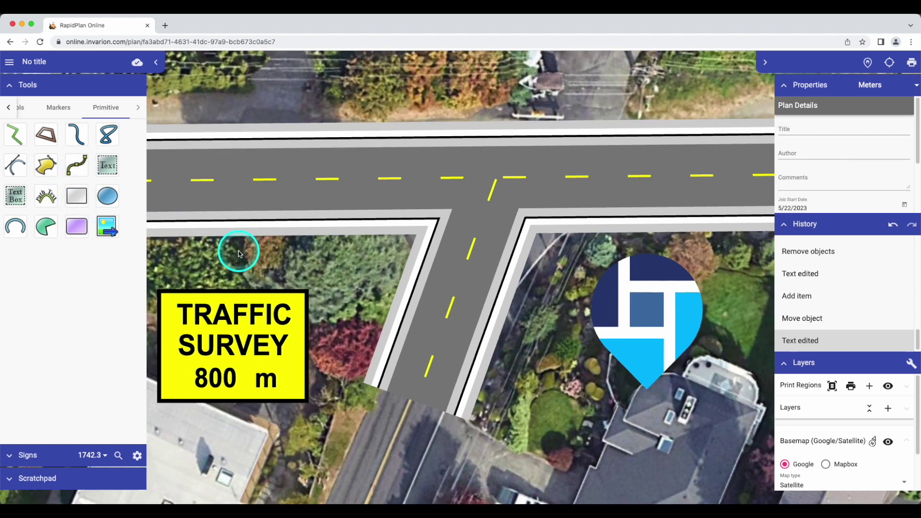
Zoom the map out to show the neighbourhood around the T-junction, sign and logo marker.
scroll(239, 254, "down", 5)
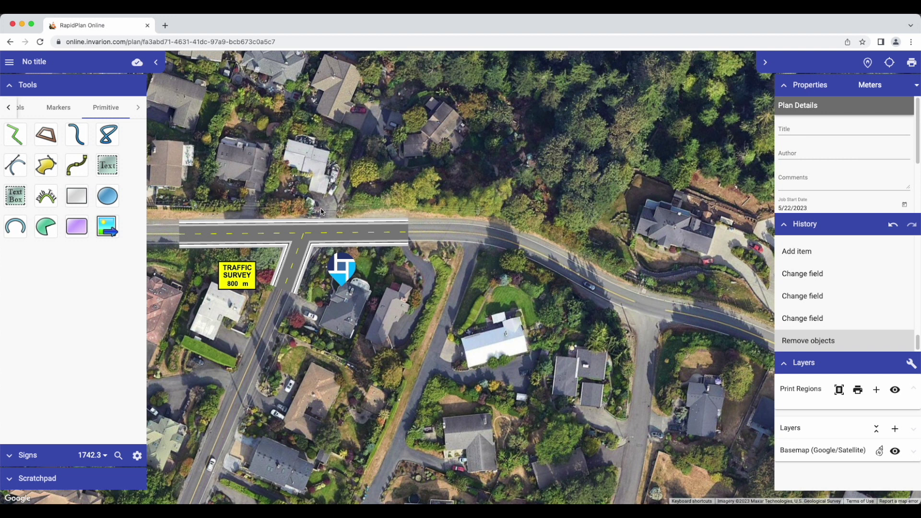
Add Print Region 1 and shift it left to frame the T-junction, sign and logo marker.
left_click(877, 394)
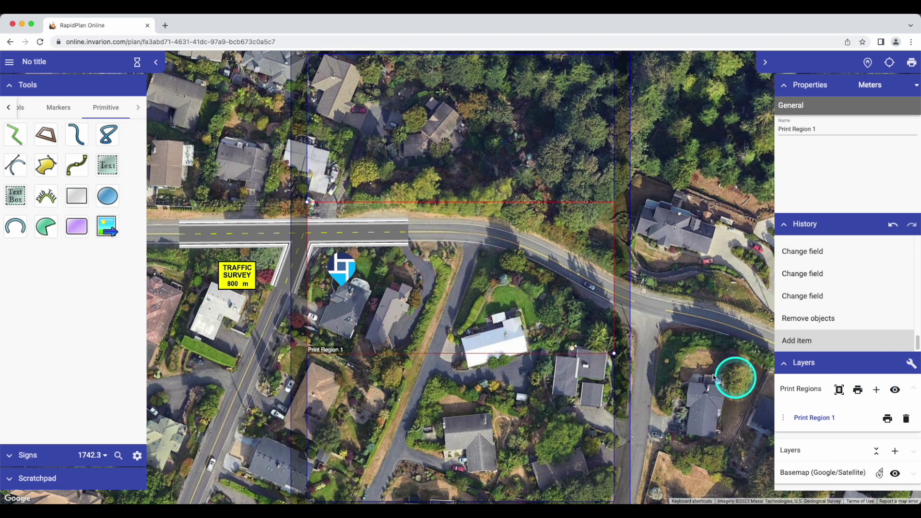
left_click_drag(323, 350, 188, 331)
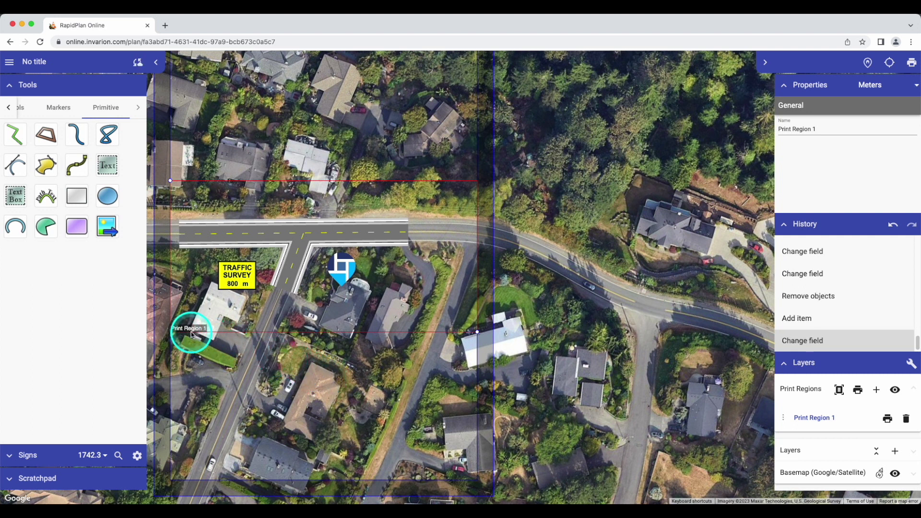
scroll(198, 334, "down", 3)
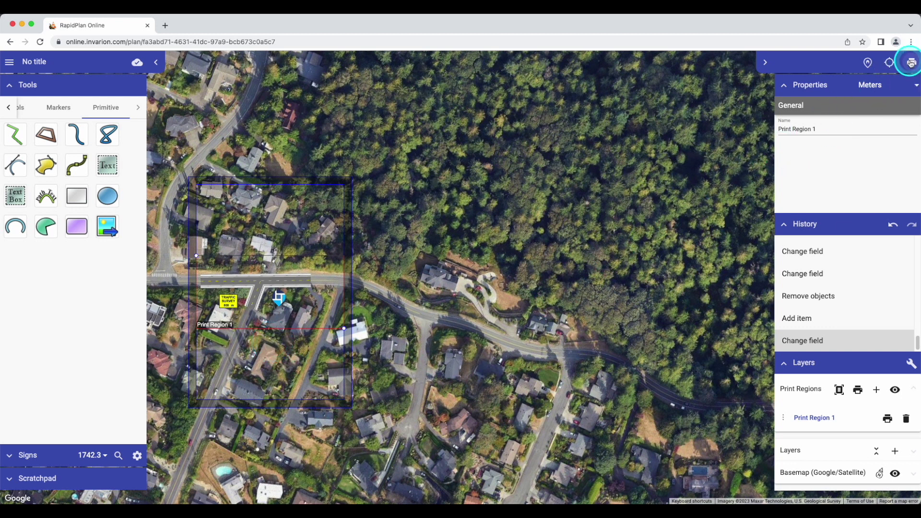
Switch Print Region 1's page orientation to landscape in the print settings.
left_click(912, 62)
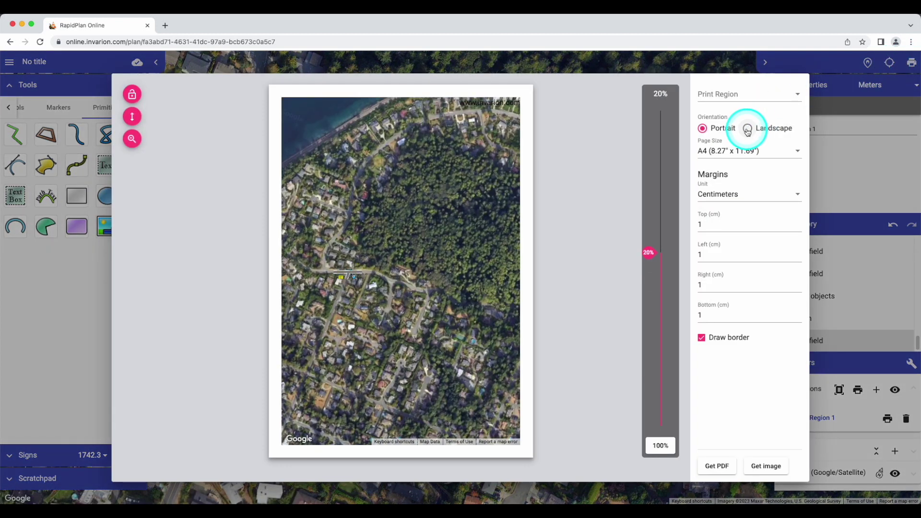
left_click(747, 129)
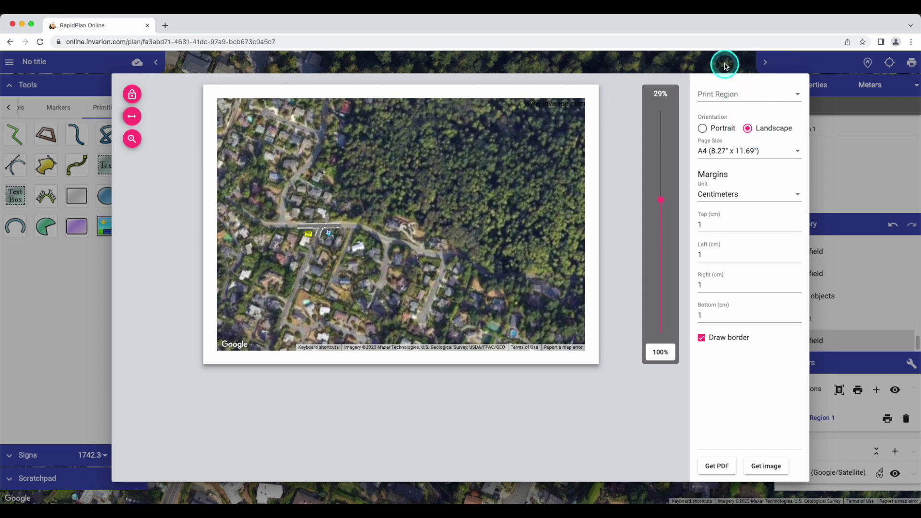
left_click(725, 65)
scroll(179, 317, "up", 3)
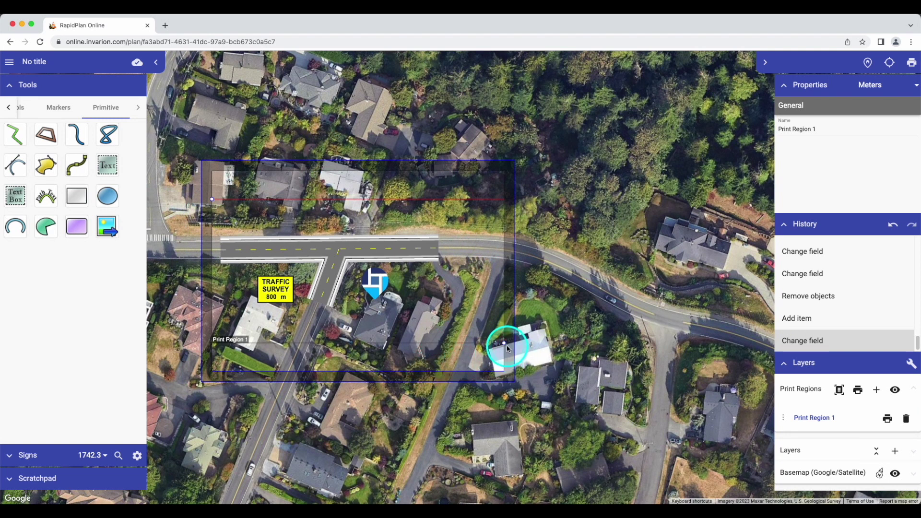
Drag Print Region 1's bottom-right and top-left corners to tightly frame the T-junction, sign and logo.
left_click_drag(505, 345, 460, 321)
mouse_move(213, 201)
left_mouse_down()
mouse_move(222, 102)
mouse_move(209, 213)
left_mouse_up()
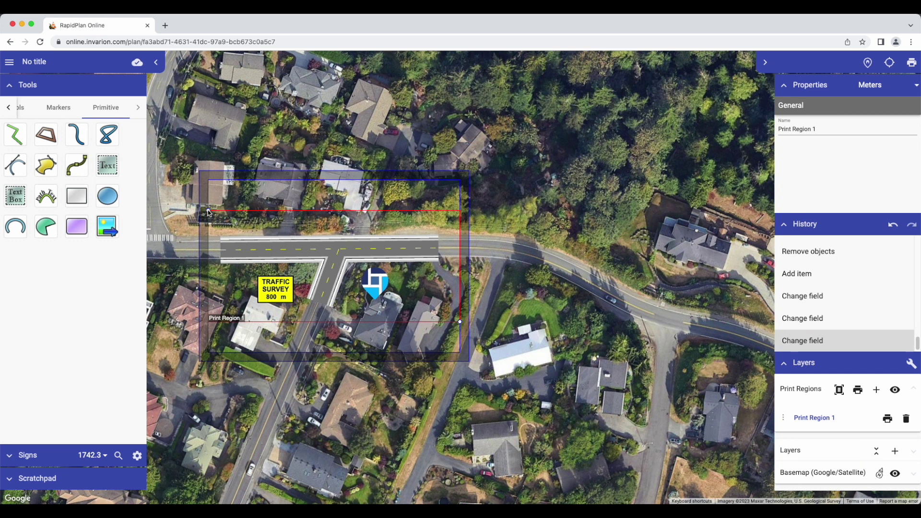
In the print preview, choose Print Region 1 from the Print Region list.
left_click(912, 63)
left_click(806, 84)
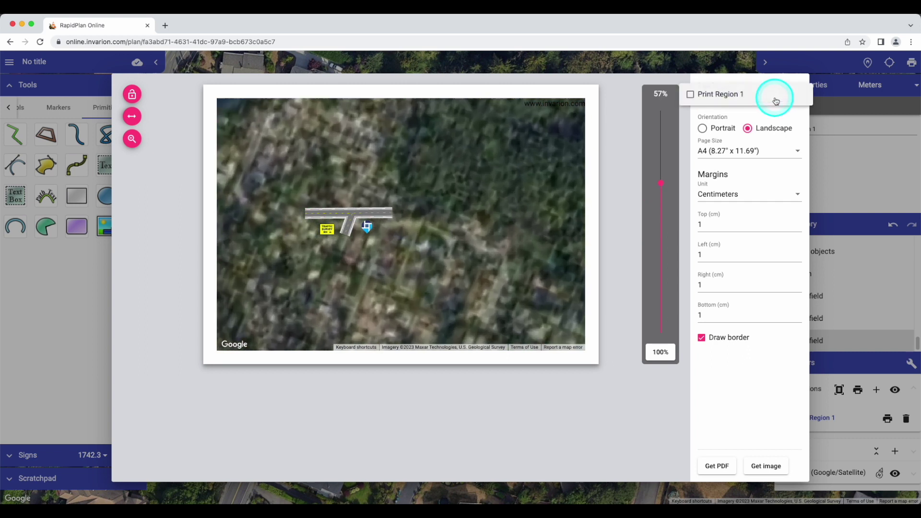
left_click(769, 103)
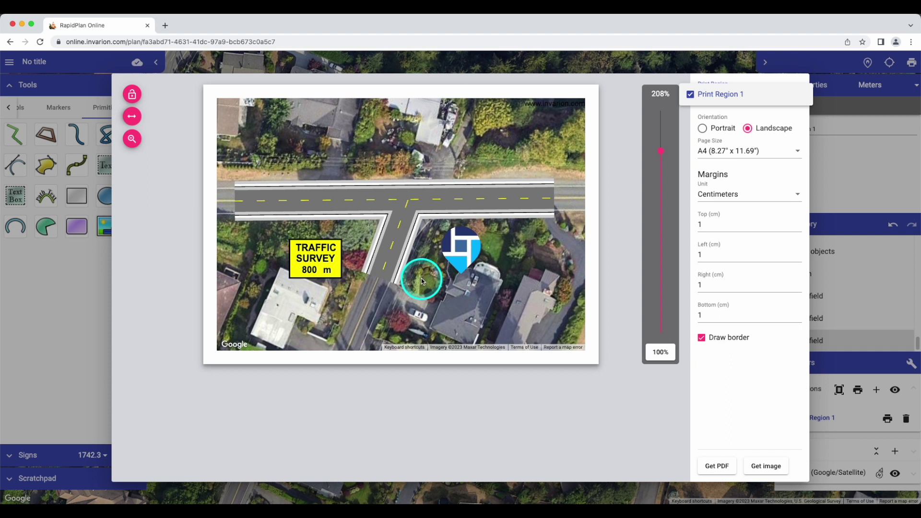
Recentre the plan in the preview and zoom it out to 197%.
scroll(421, 278, "up", 2)
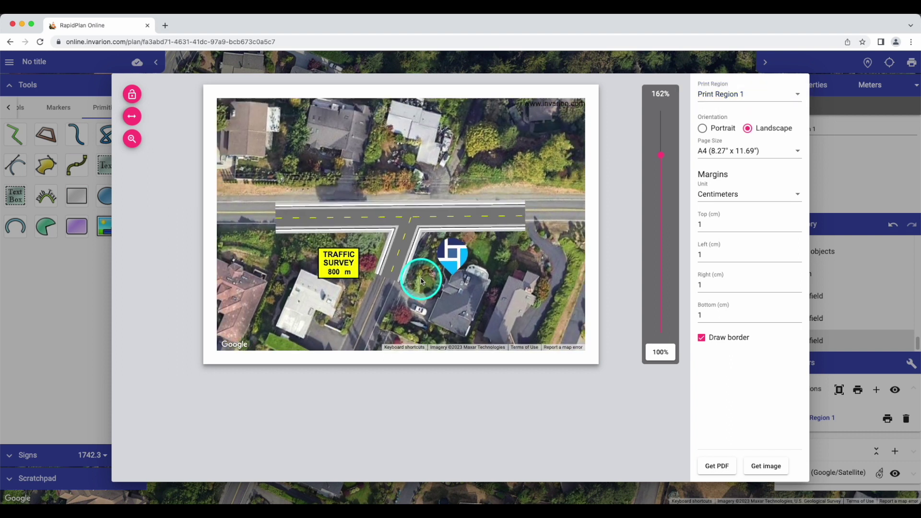
scroll(422, 279, "down", 1)
left_click_drag(422, 278, 439, 306)
scroll(439, 306, "down", 2)
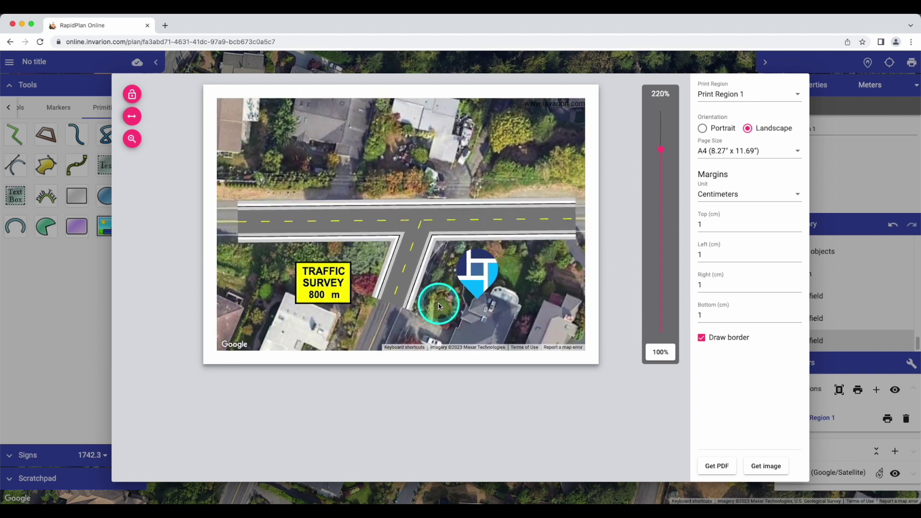
scroll(439, 303, "up", 5)
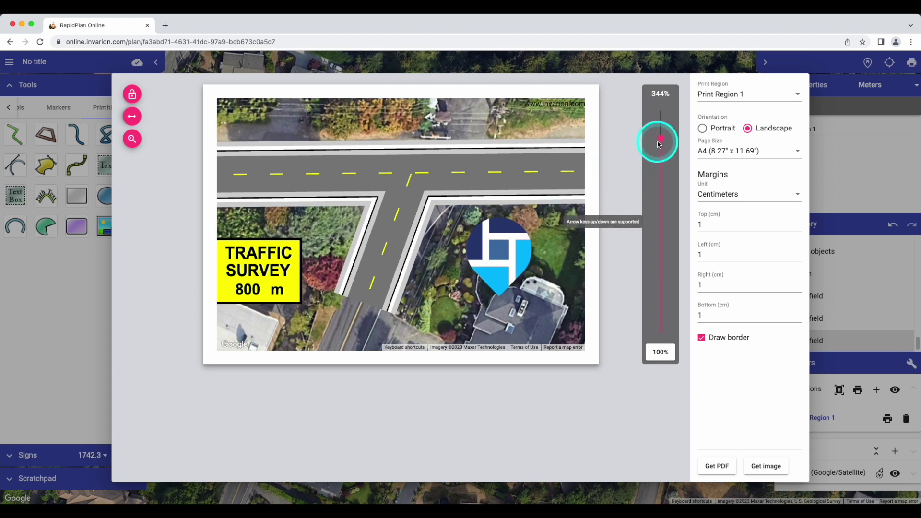
left_click_drag(663, 139, 661, 151)
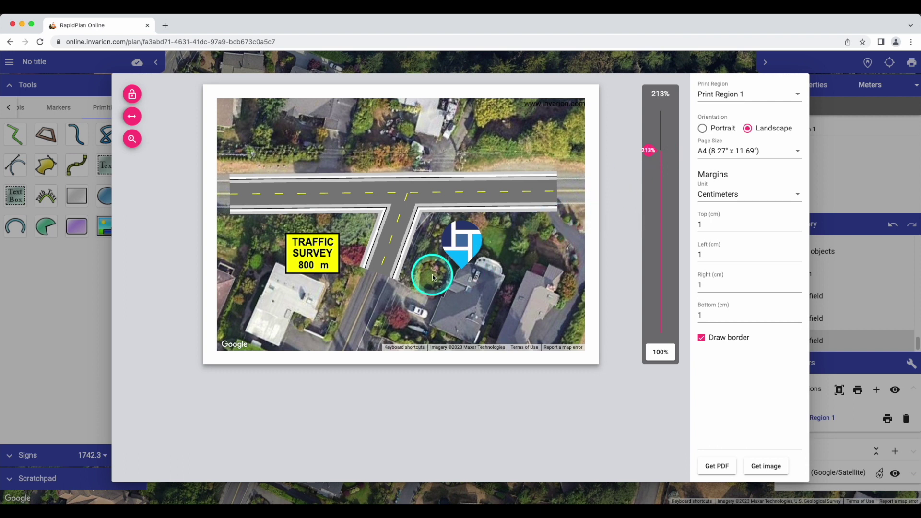
scroll(433, 283, "up", 1)
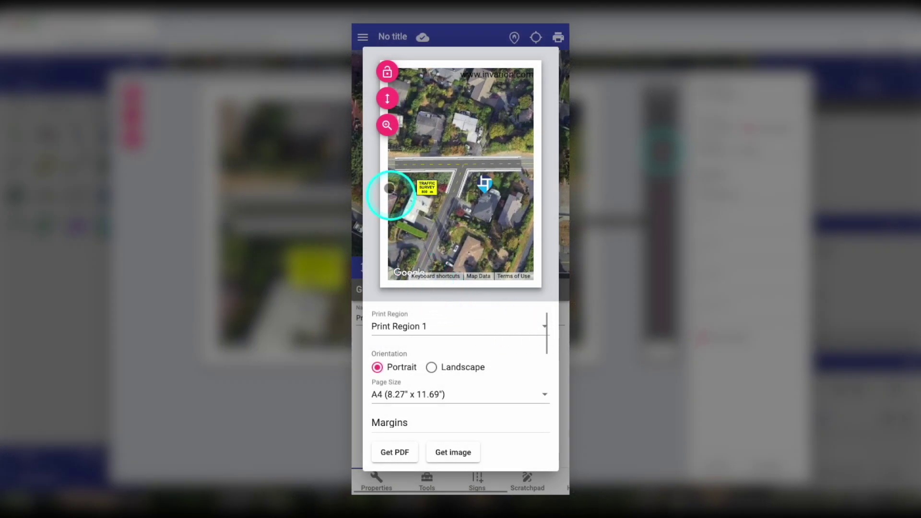
left_click(388, 125)
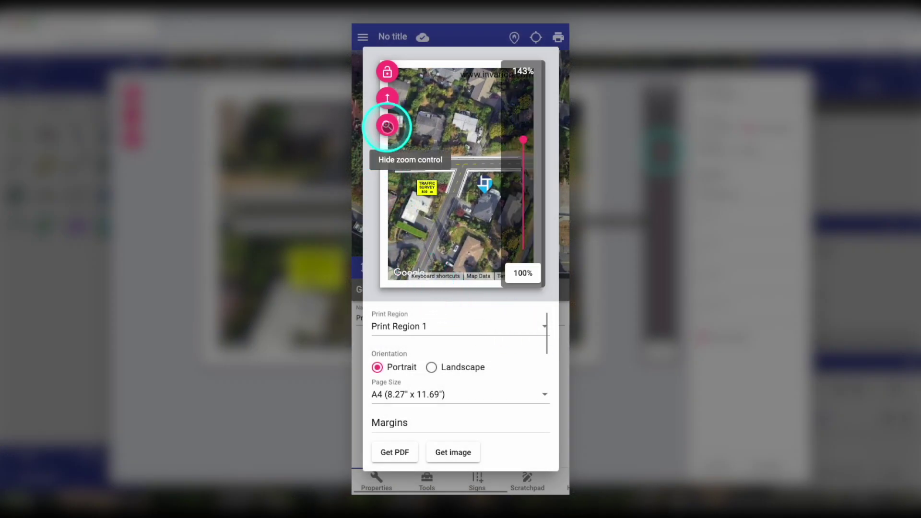